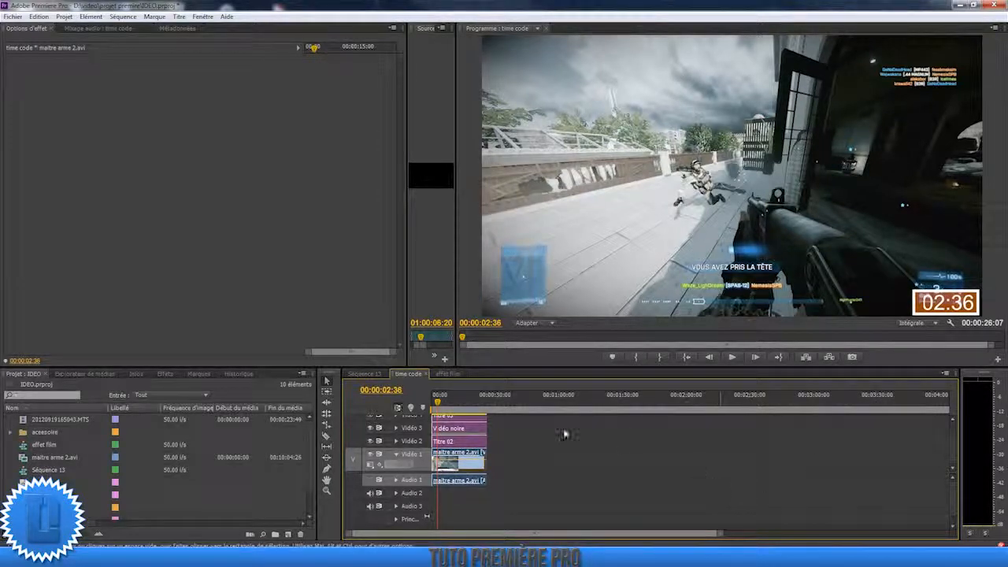
- Undo the addition of the overlay clips above maitre arme 2.avi and enlarge the project and timeline areas
click(473, 453)
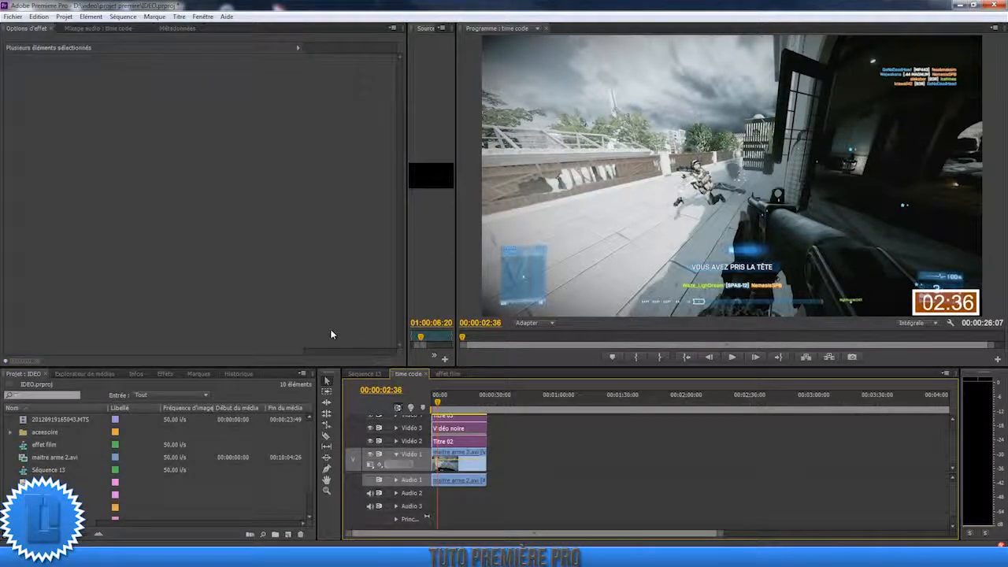
key(ctrl+z)
key(ctrl+z)
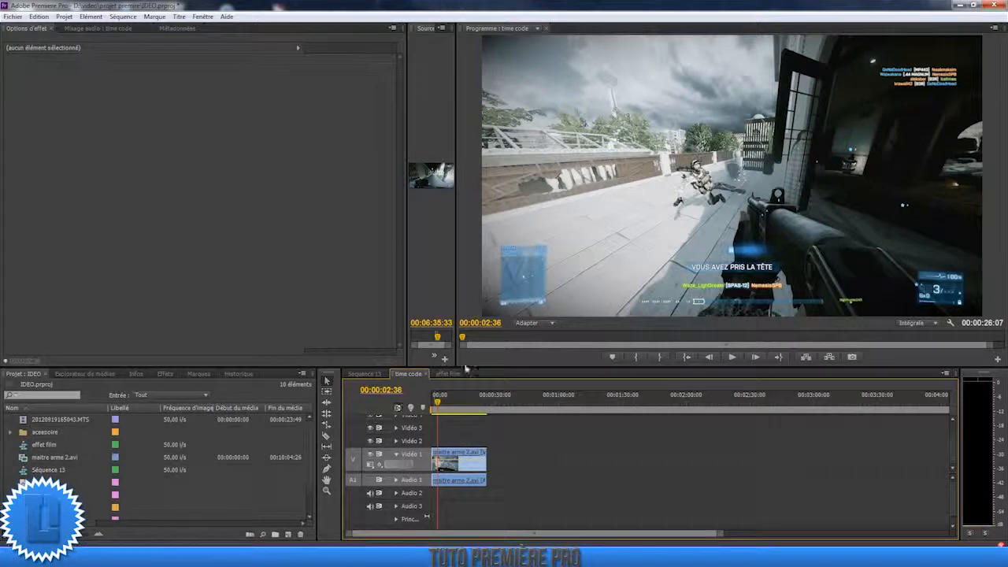
drag(456, 366, 533, 289)
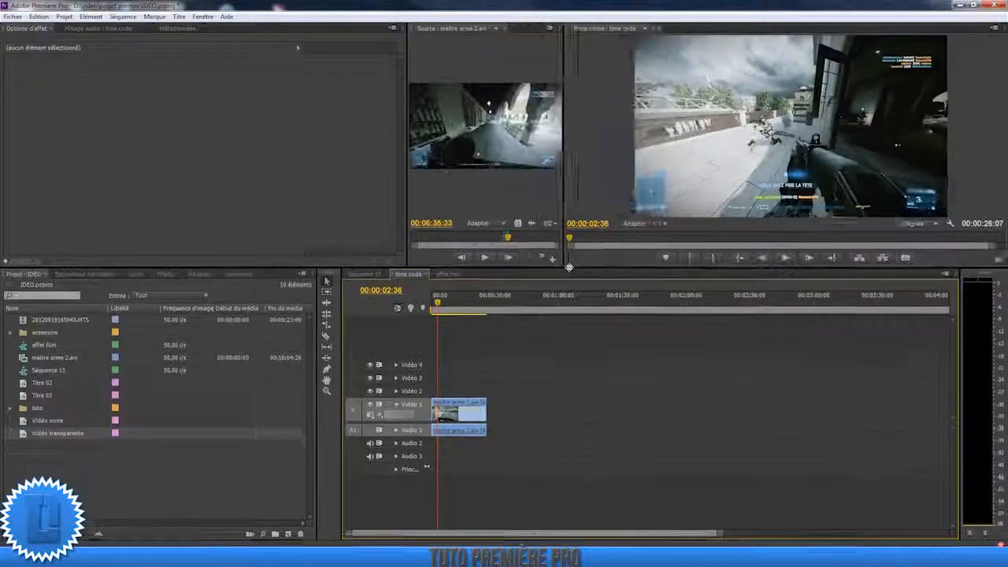
- Place the Vidéo noire item on track Vidéo 2 directly above the maitre arme 2.avi clip and select it
drag(38, 419, 488, 392)
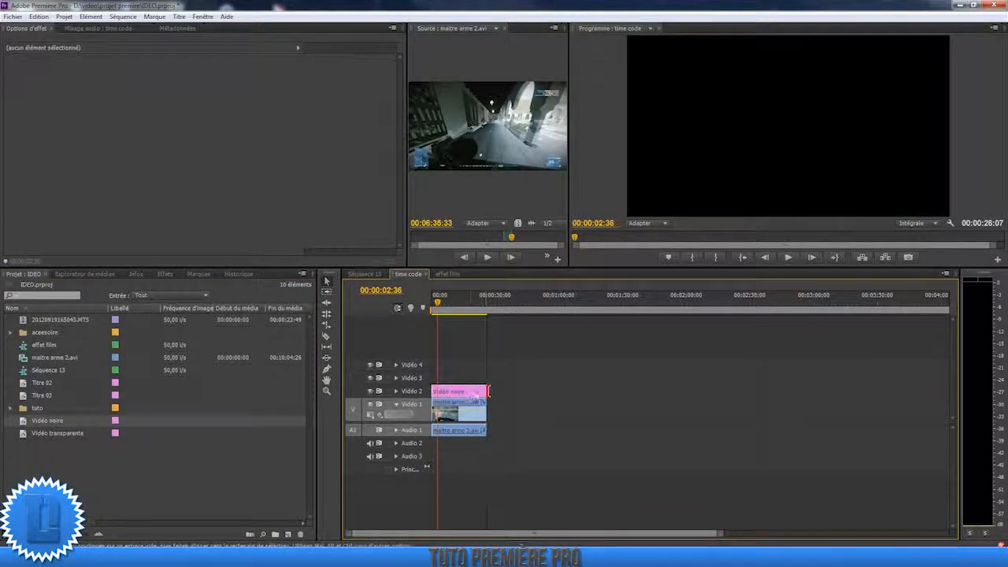
click(465, 393)
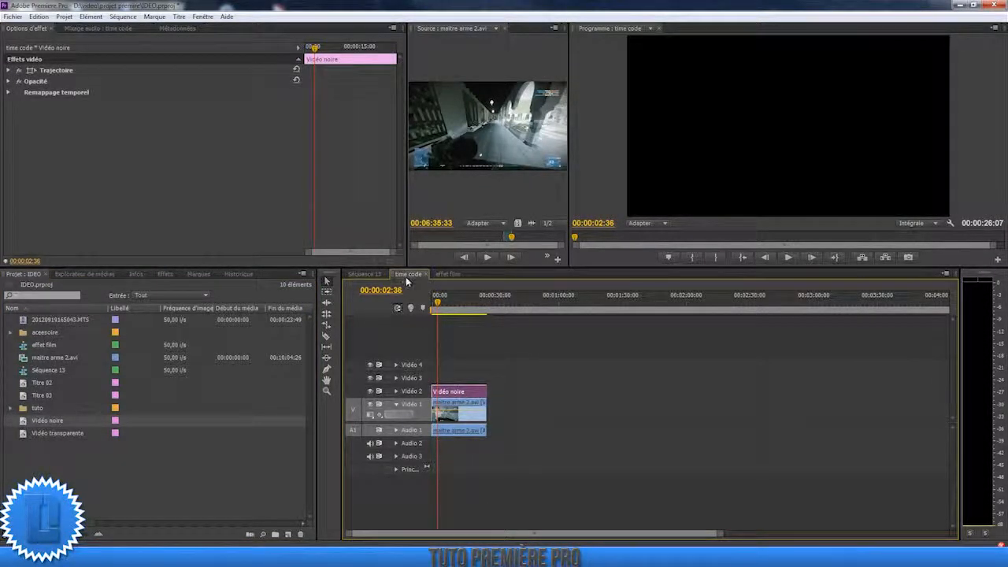
click(468, 413)
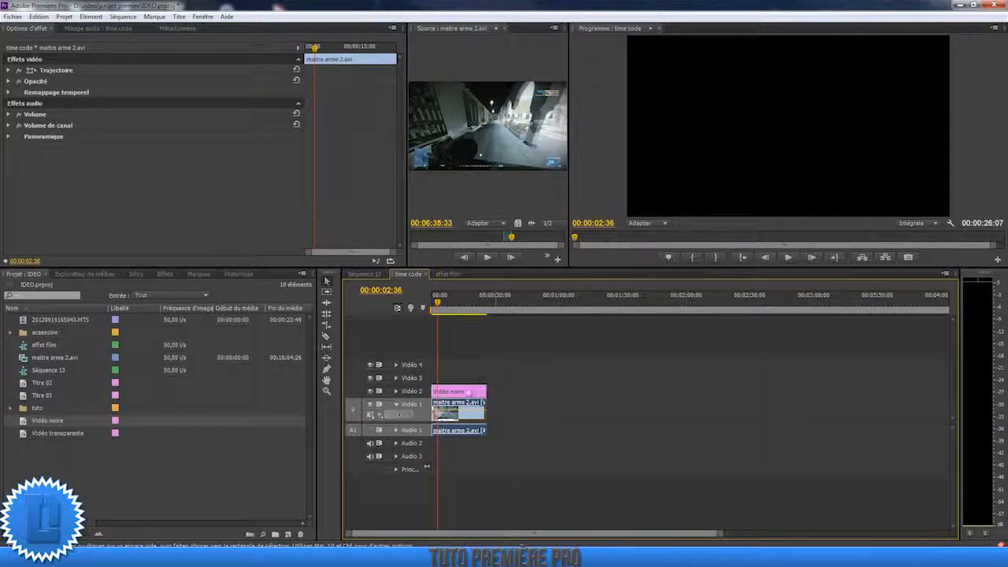
click(459, 391)
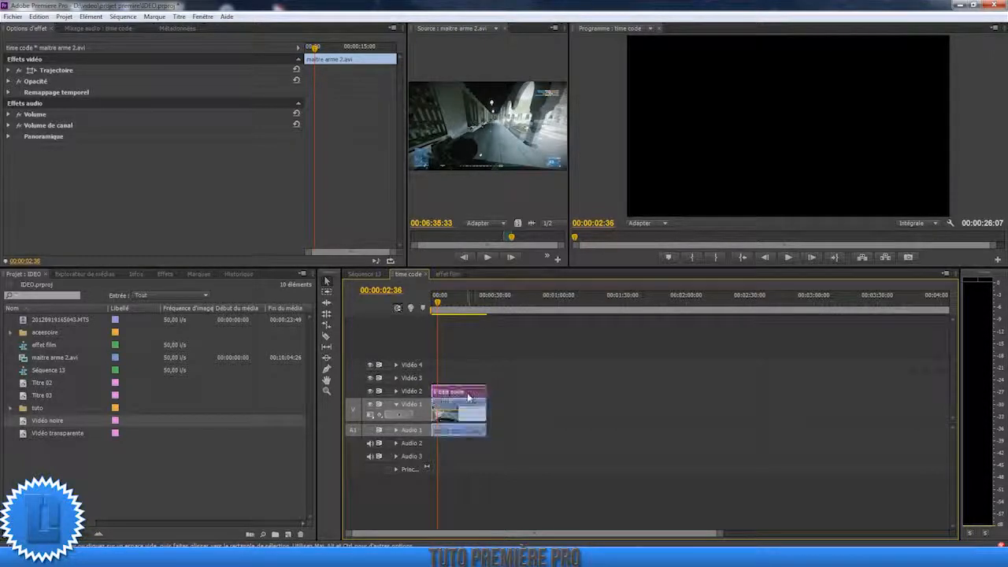
right_click(125, 509)
mouse_move(189, 461)
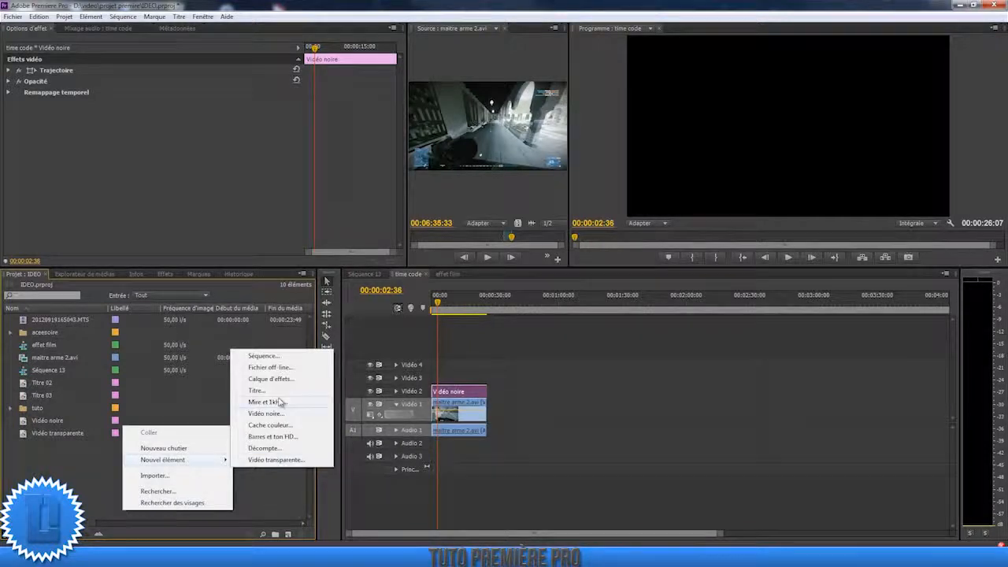
click(91, 469)
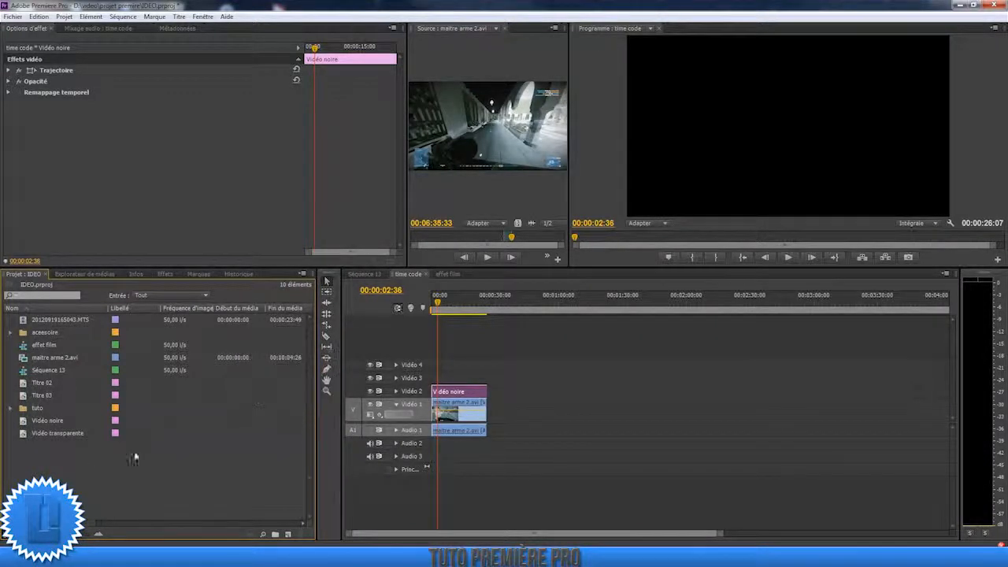
- Search the effects for "cod" and apply the Code temporel effect to the Vidéo noire clip
click(166, 275)
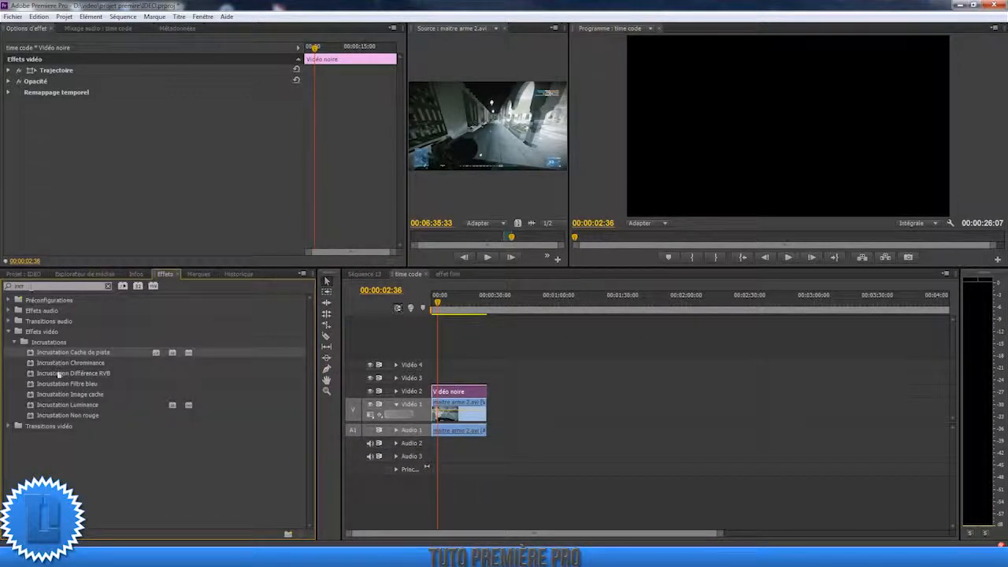
drag(30, 286, 2, 243)
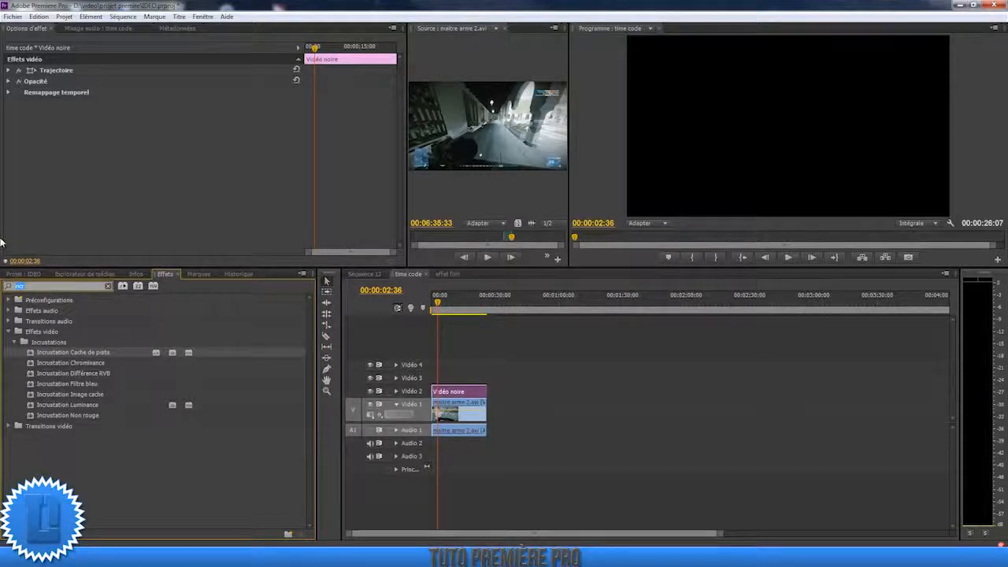
text(codi)
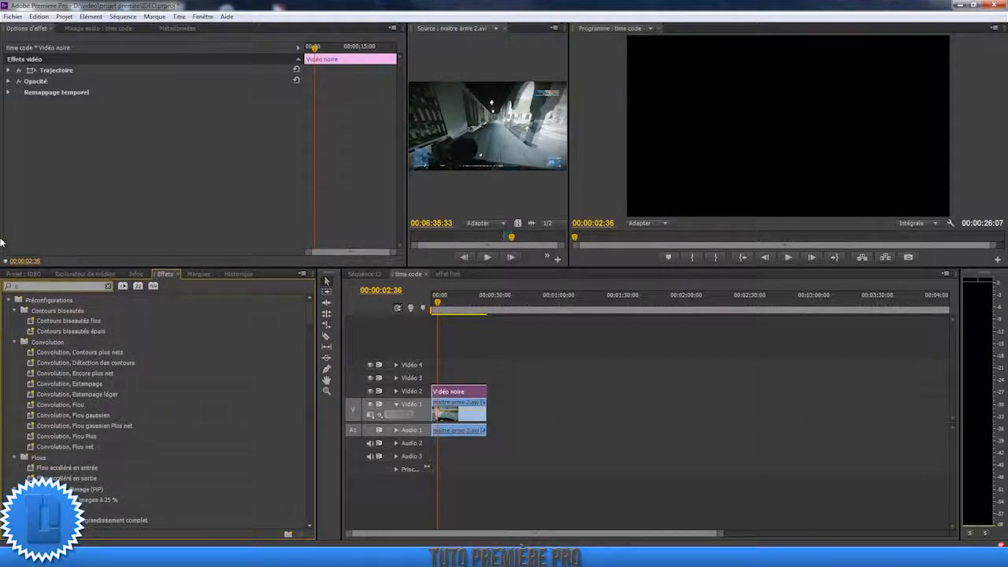
drag(57, 352, 451, 396)
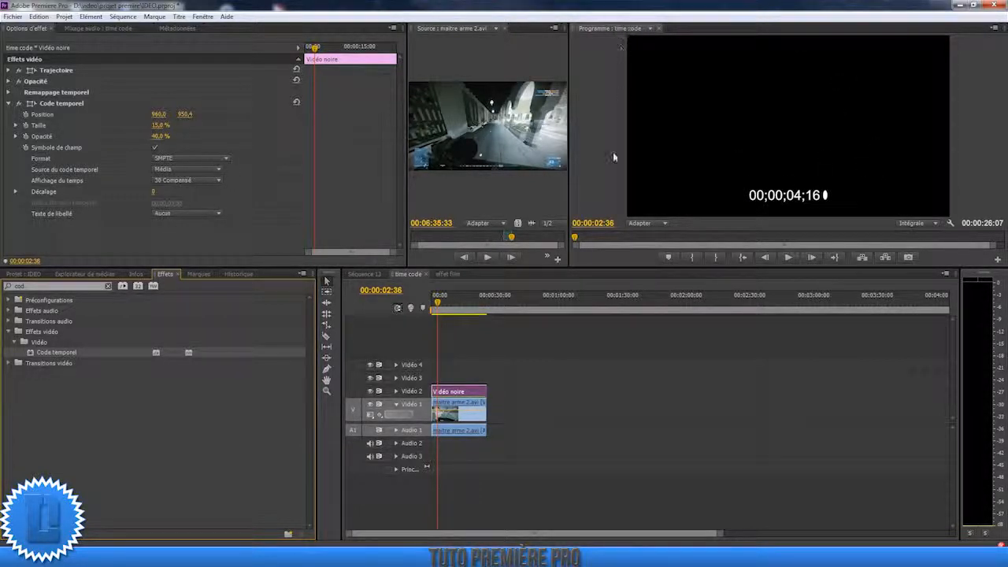
- Set the Vidéo noire clip's blend mode to Ecran and check the picture with track Vidéo 2 hidden and shown
click(8, 81)
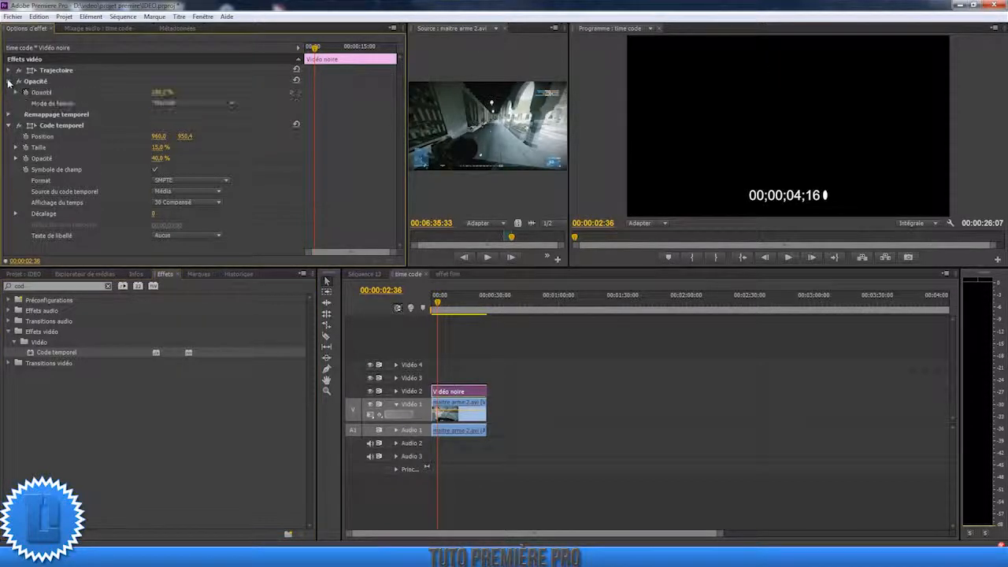
click(191, 103)
click(198, 217)
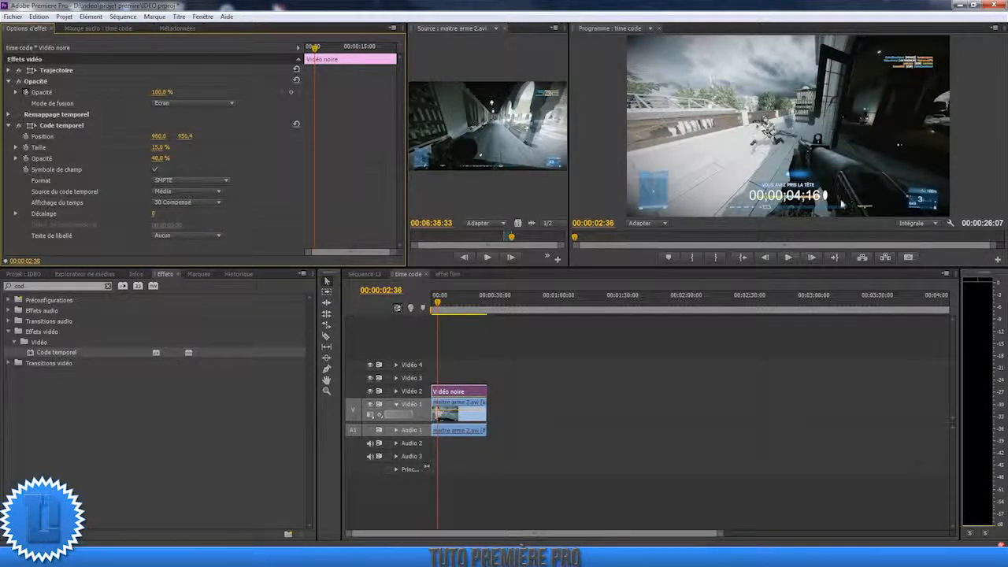
click(370, 393)
click(370, 392)
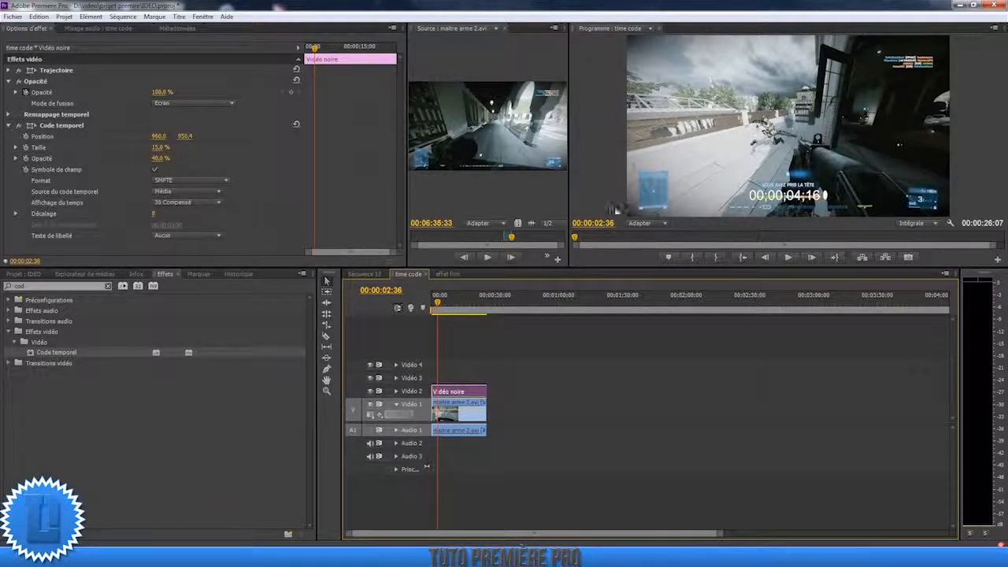
- Try camera labels on the Code temporel effect, return Texte de libellé to Aucun, and turn off Symbole de champ
click(175, 236)
click(177, 240)
click(177, 236)
click(178, 240)
scroll(179, 237, down, 4)
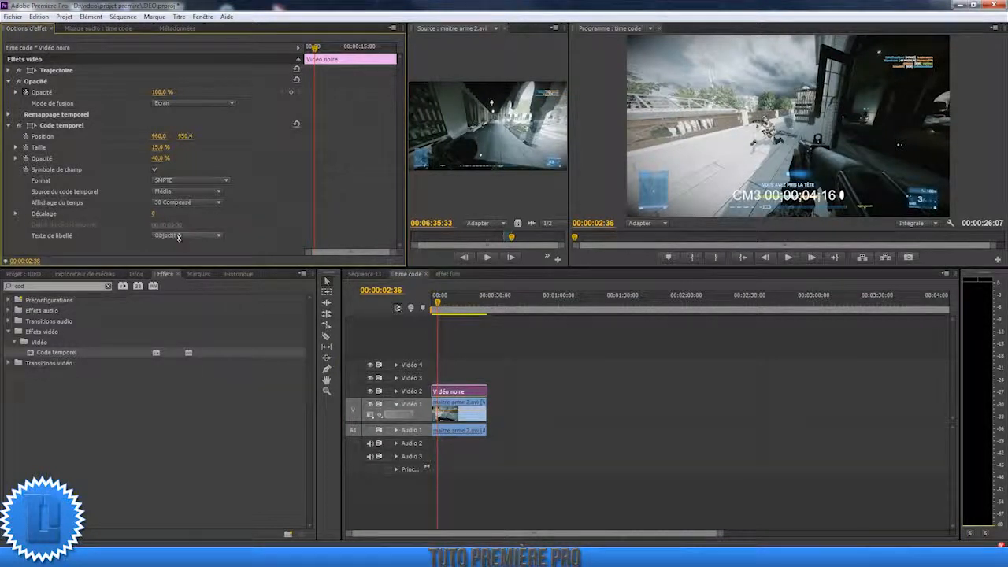
click(179, 238)
click(179, 244)
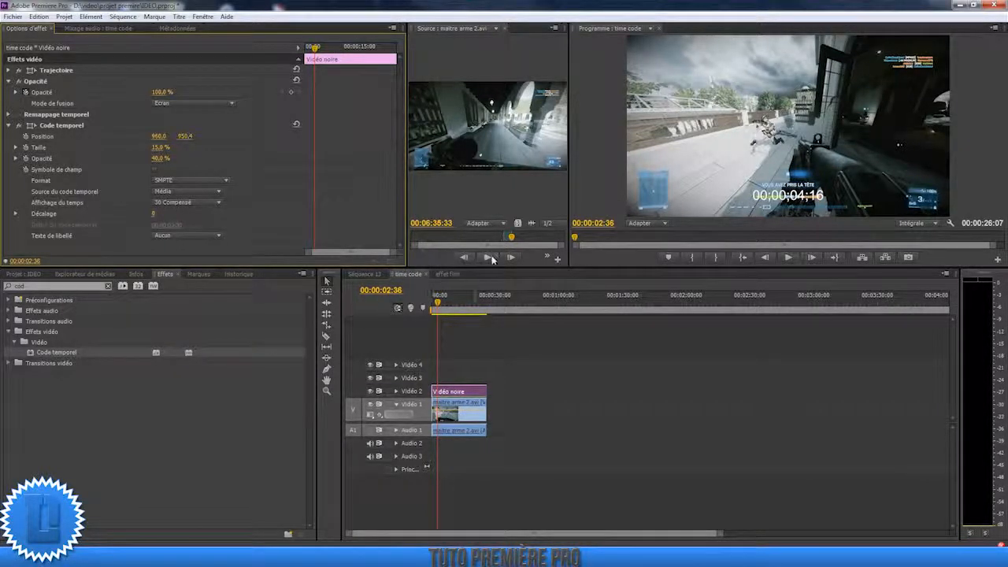
click(464, 411)
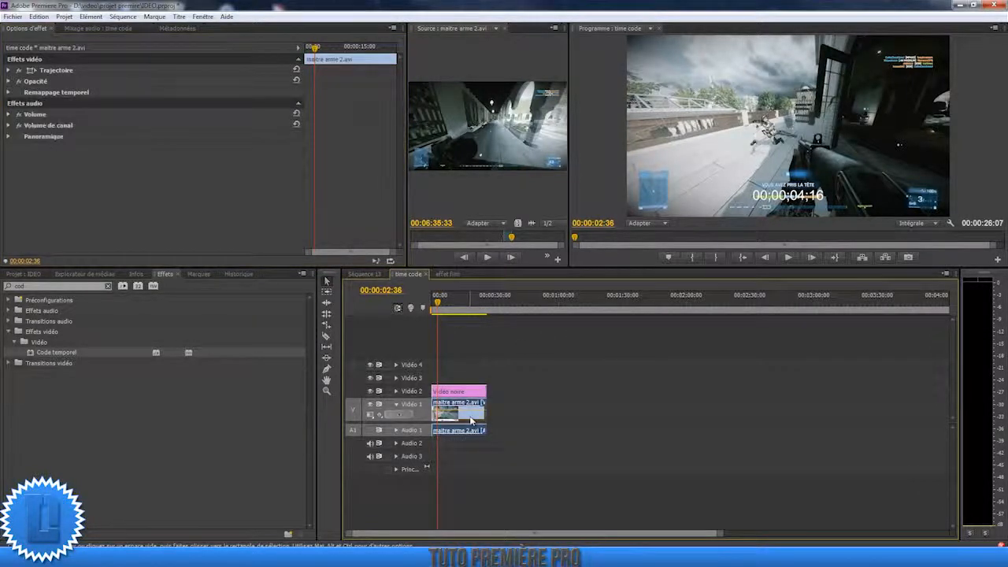
click(17, 273)
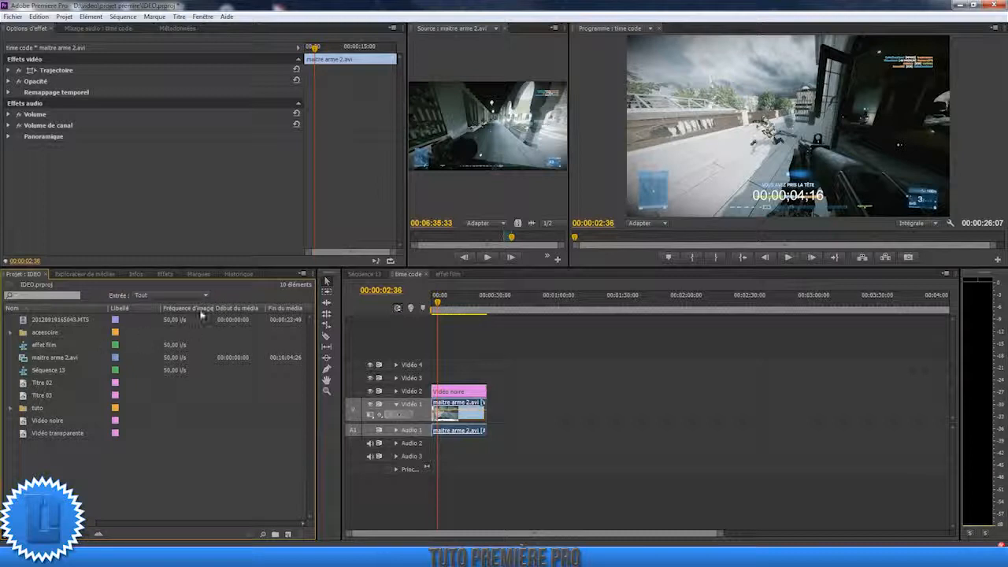
click(165, 273)
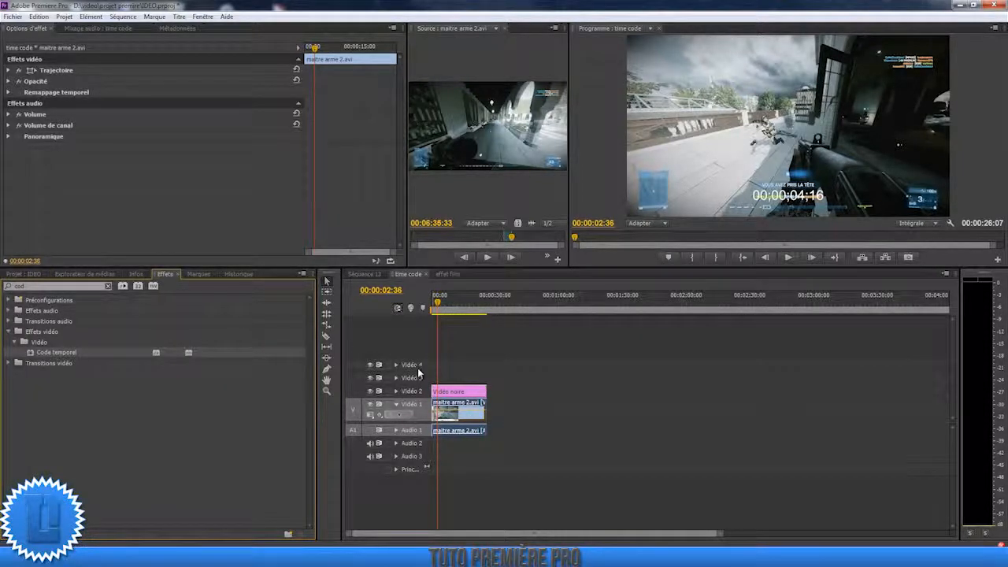
- Set the Vidéo noire clip's Code temporel time display to 50 and its position to 1681,0 by 861,4
click(469, 392)
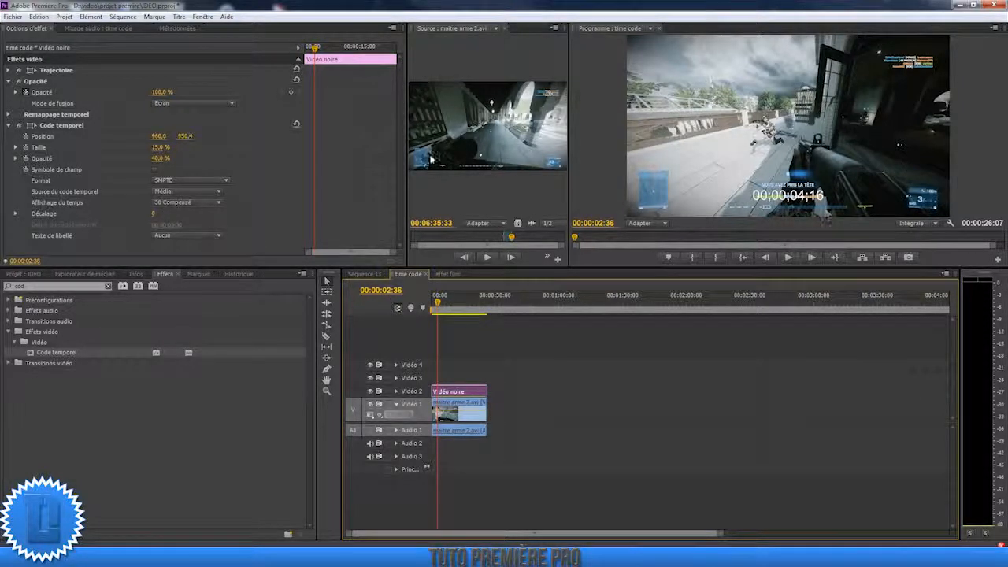
click(169, 203)
click(179, 259)
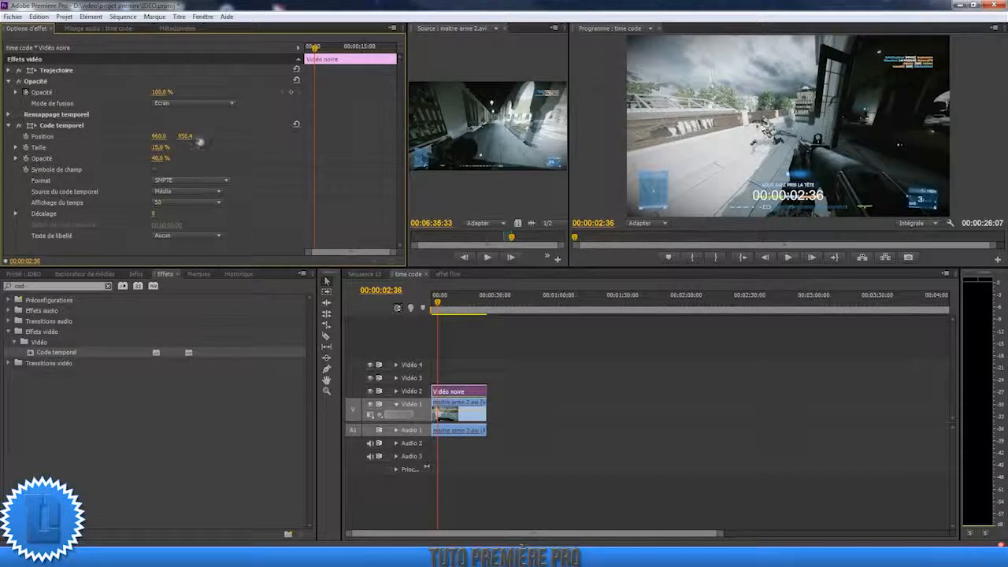
drag(160, 136, 557, 161)
drag(180, 136, 141, 130)
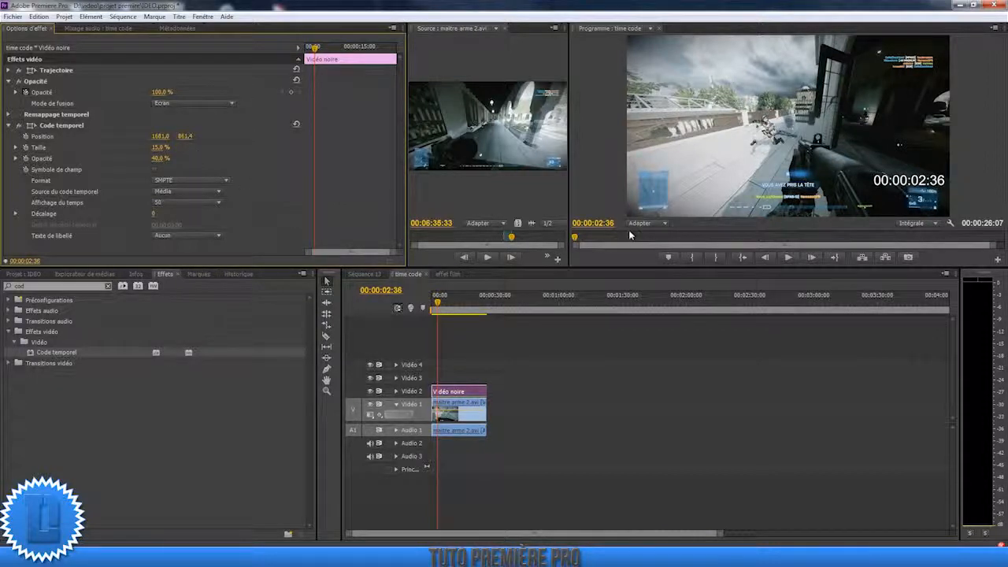
- Create a new title, Titre 04, with the default settings and move the title window up for a full view
click(23, 274)
right_click(48, 468)
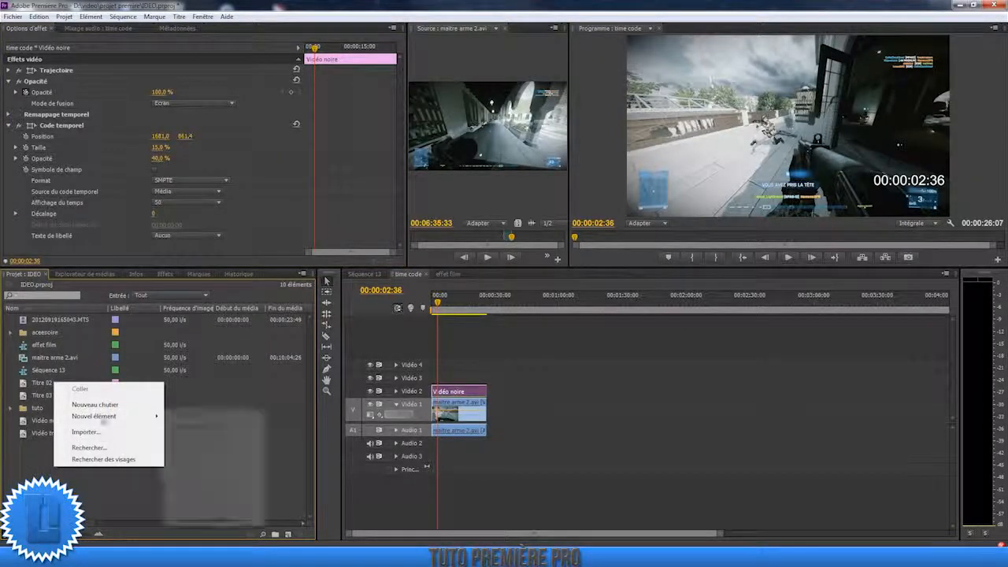
mouse_move(116, 423)
click(188, 450)
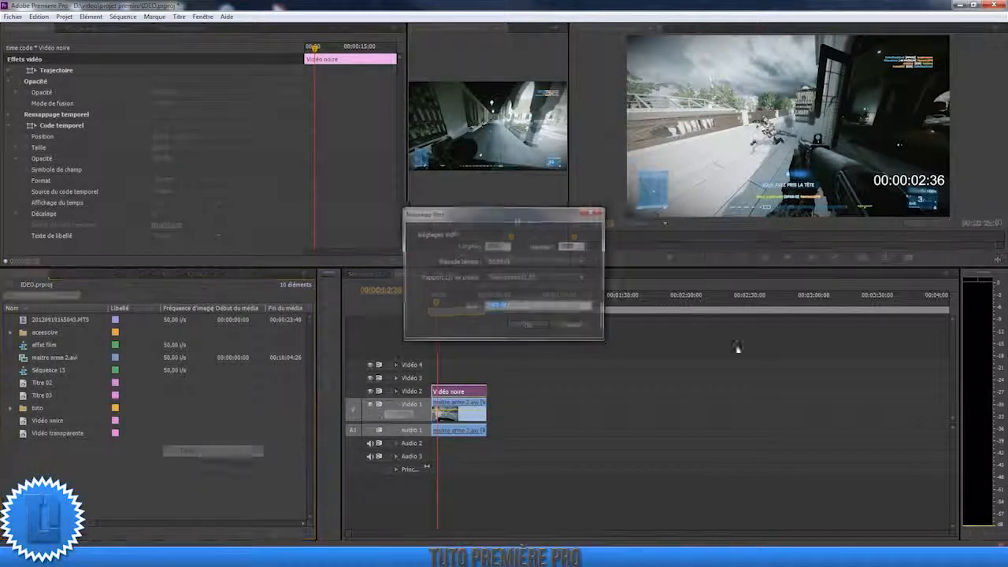
click(532, 329)
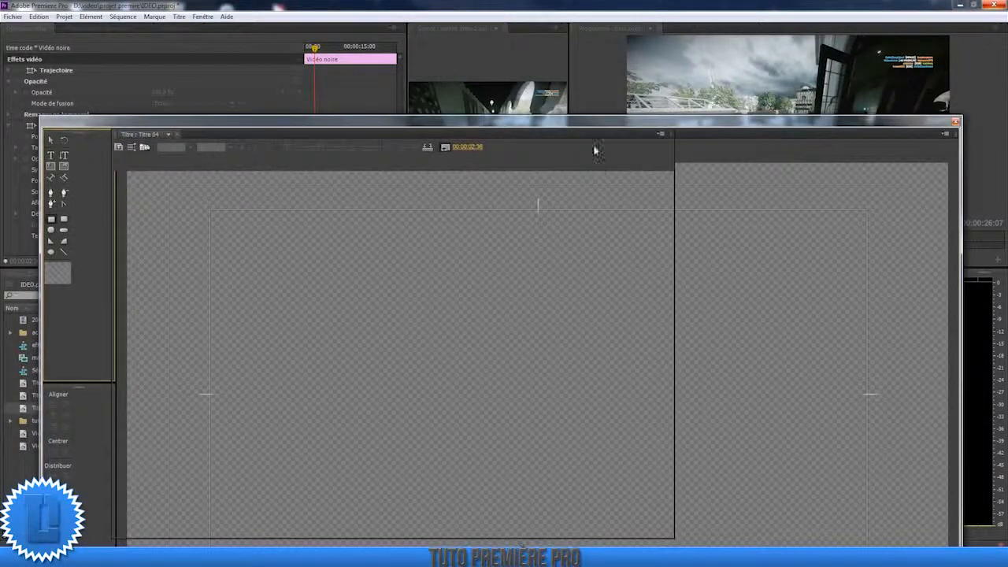
drag(597, 126, 606, 31)
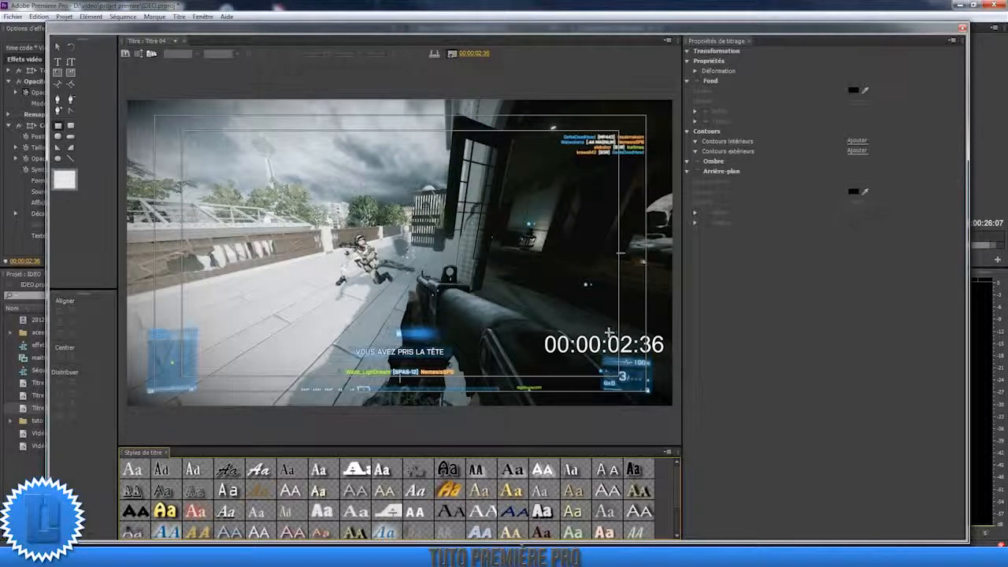
- Draw a rectangle about 208 by 86 over the timecode's seconds and frames digits, keeping its fill type as Plein
drag(606, 334, 666, 357)
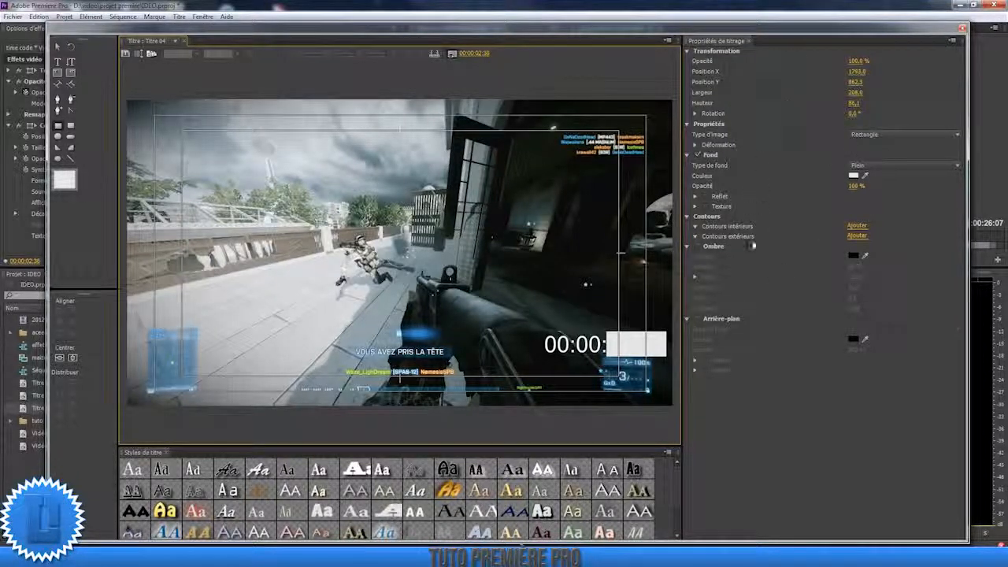
click(869, 166)
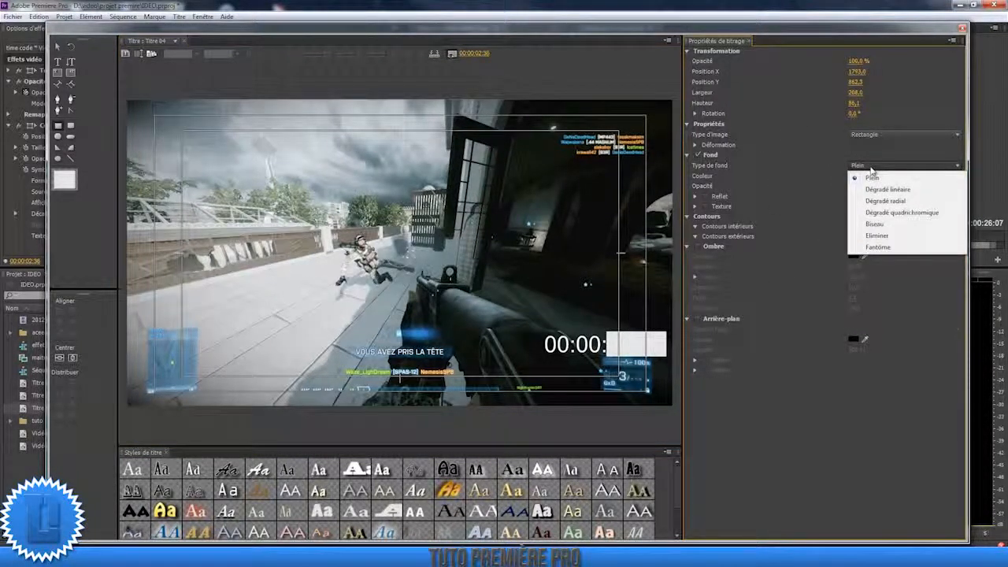
click(870, 167)
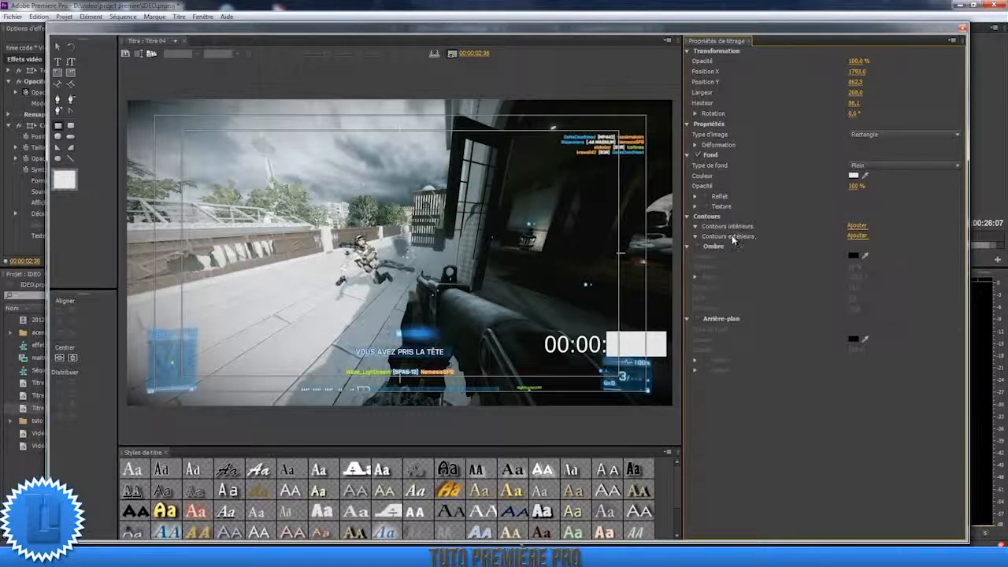
- Add an outer contour to the rectangle and set its colour to blue
click(848, 235)
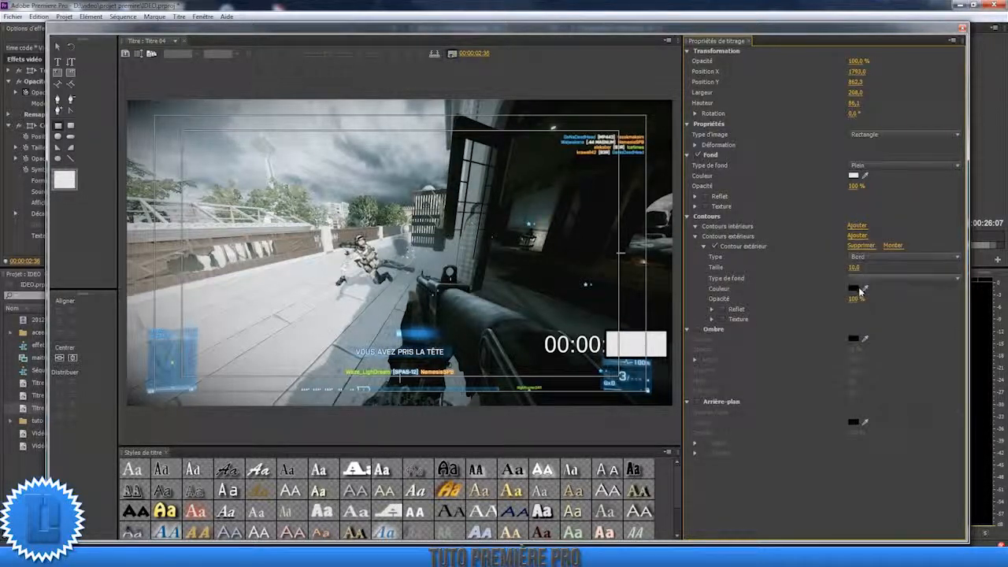
click(853, 287)
click(533, 329)
click(519, 231)
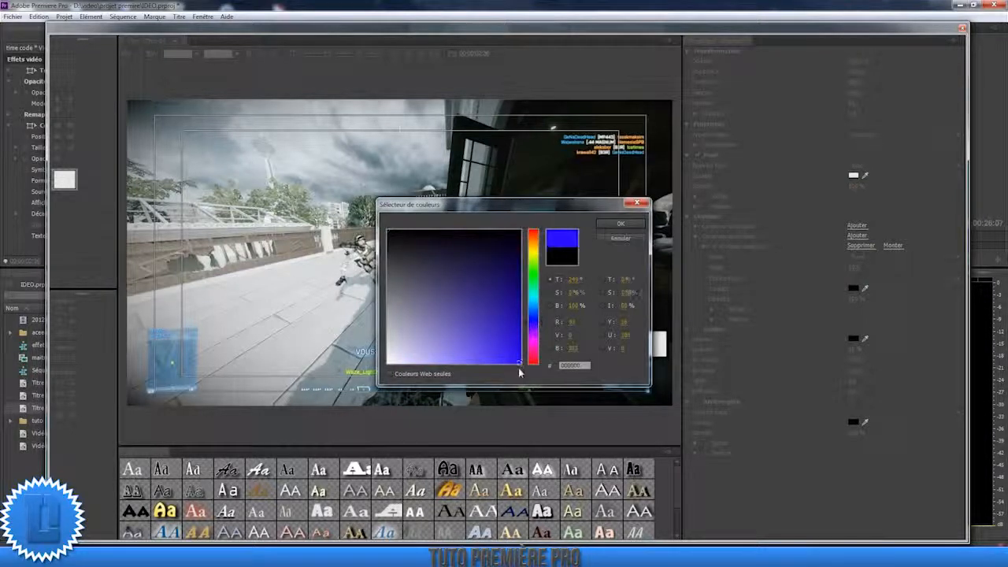
click(619, 224)
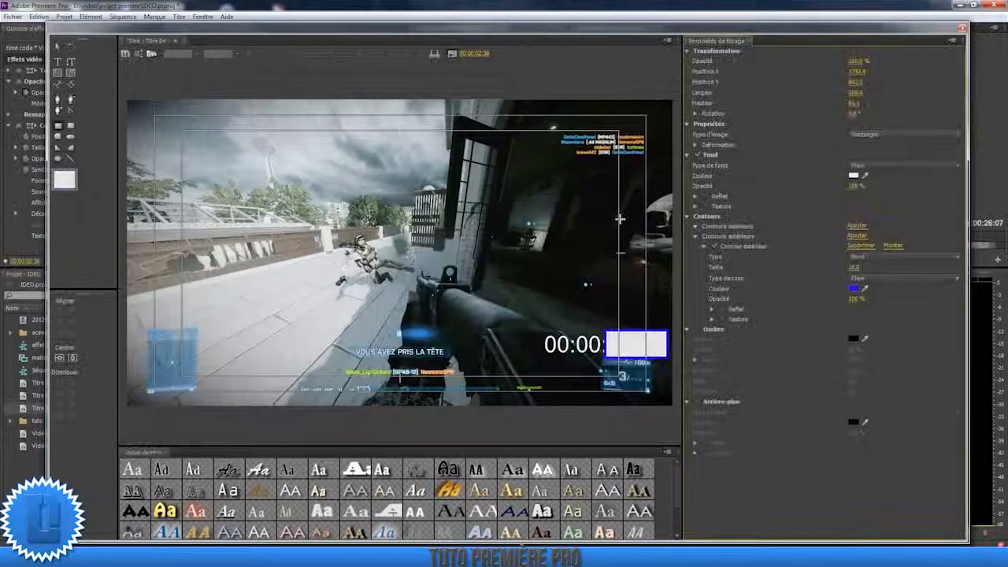
- Set the rectangle's fill colour to black, keeping the blue outer contour, and close the title window
click(864, 171)
click(858, 175)
click(853, 175)
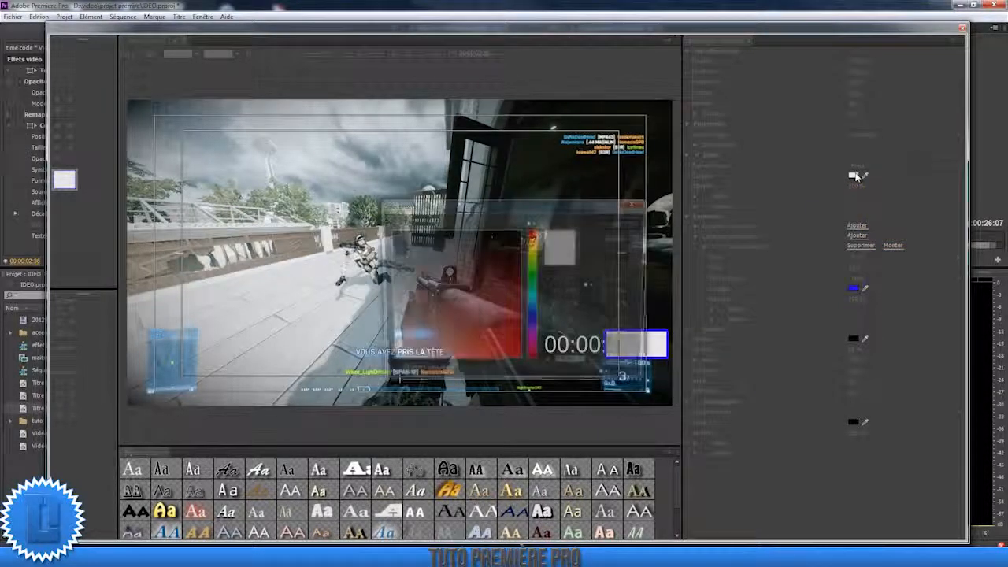
click(466, 277)
click(629, 224)
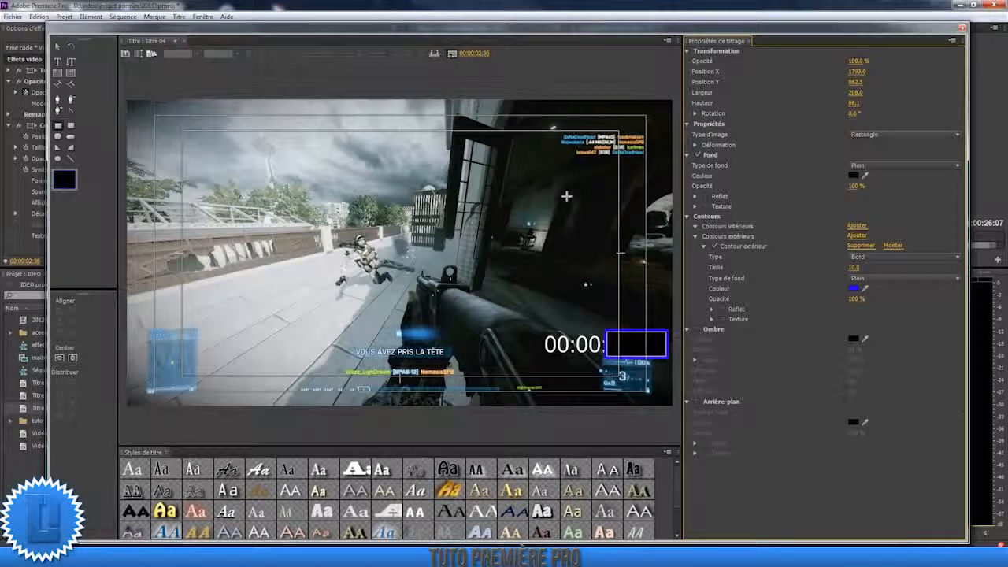
click(58, 48)
click(504, 272)
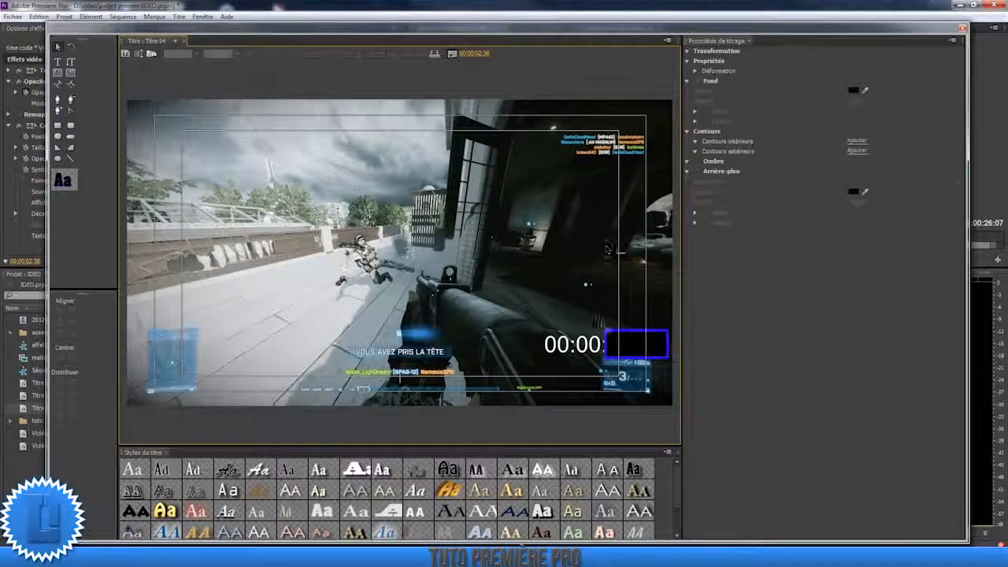
click(961, 28)
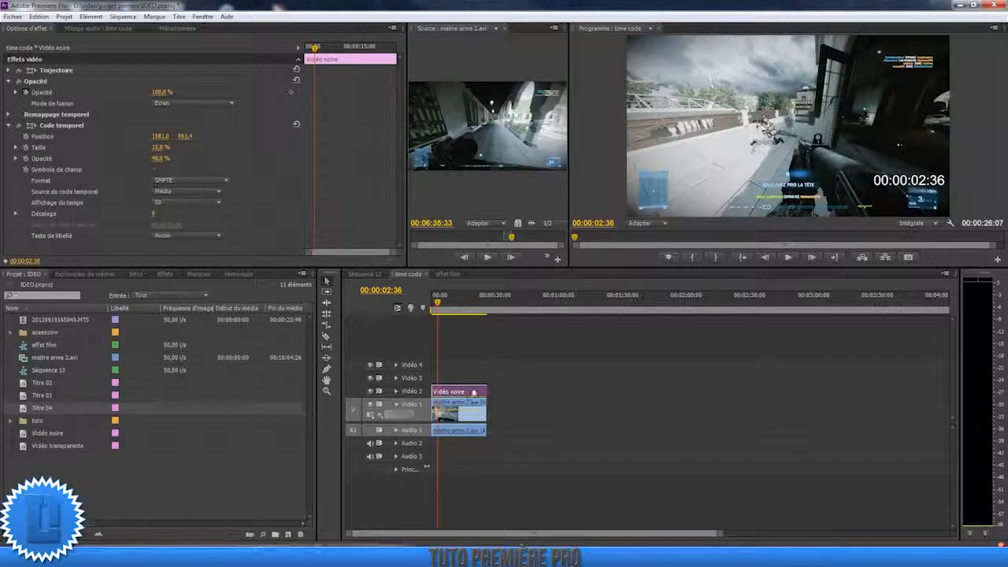
- Move the Vidéo noire clip up to Vidéo 3 and place Titre 04 on Vidéo 2, extended to the gameplay clip's full length
drag(461, 396, 463, 381)
drag(42, 408, 434, 392)
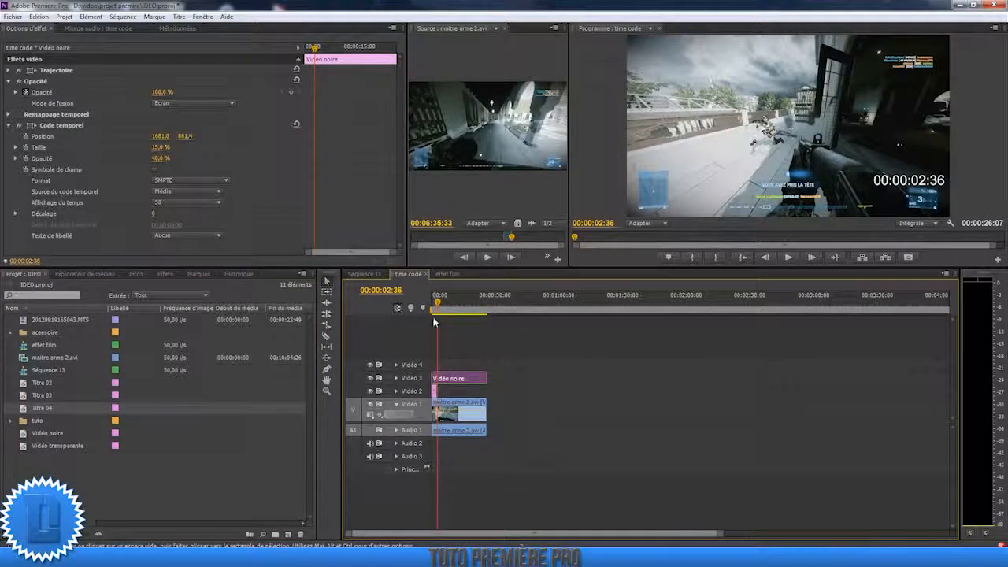
drag(447, 392, 488, 391)
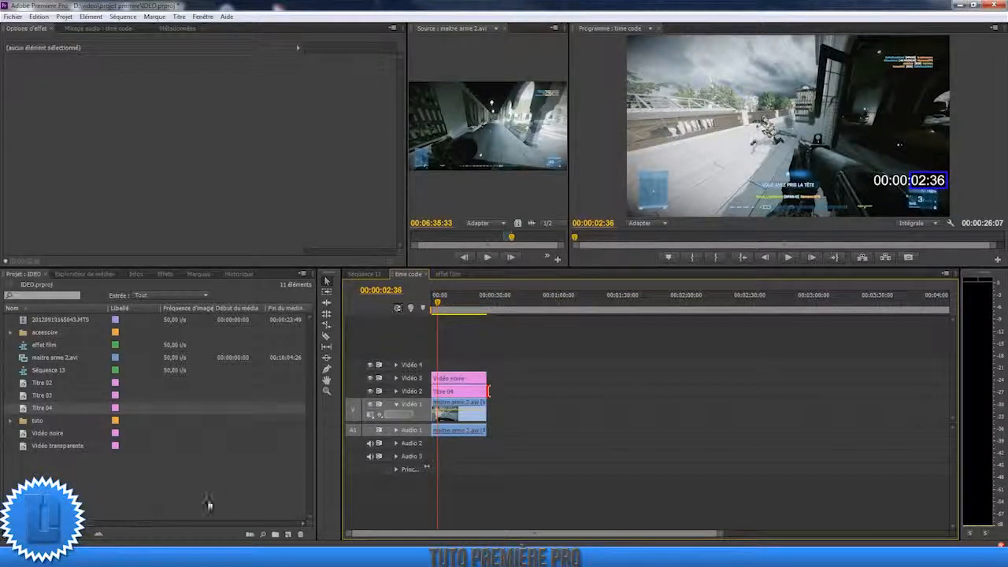
- Create a new title, Titre 05, with the default settings
click(197, 496)
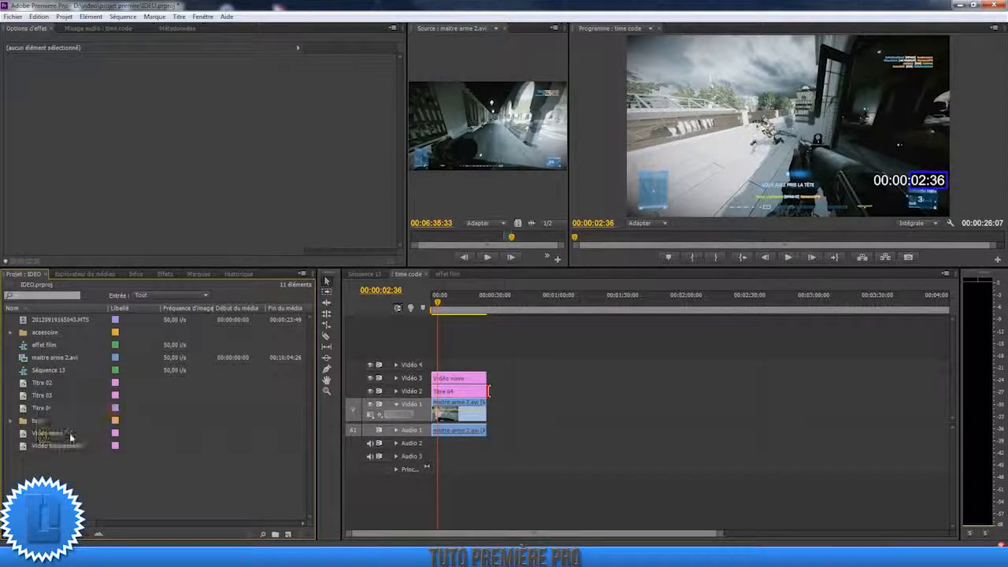
right_click(65, 396)
mouse_move(130, 429)
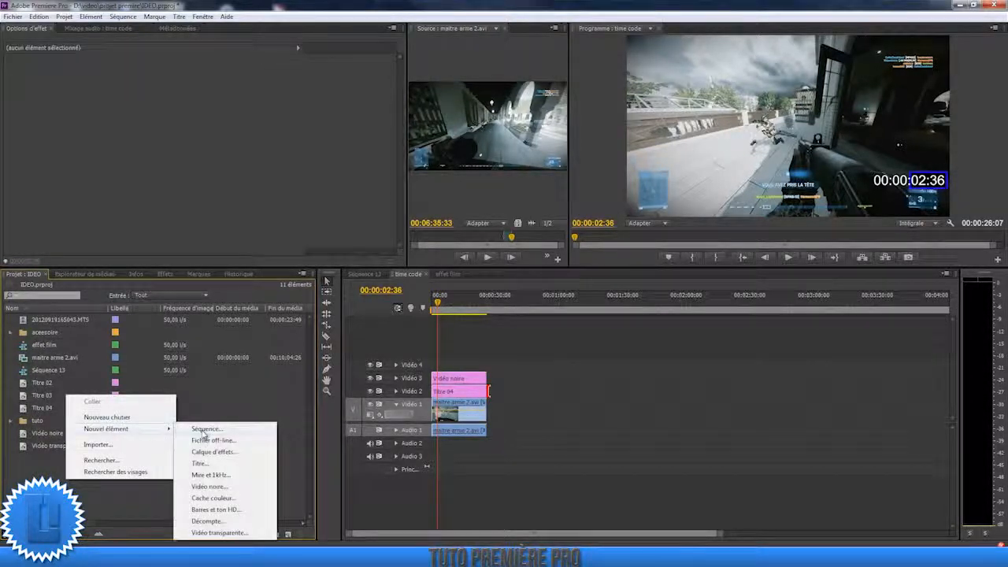
click(201, 464)
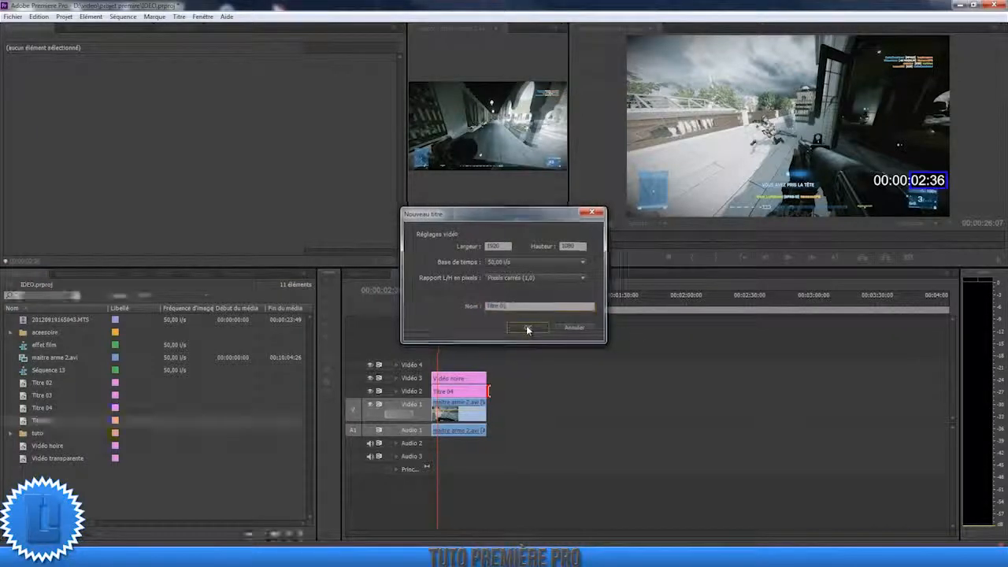
click(526, 328)
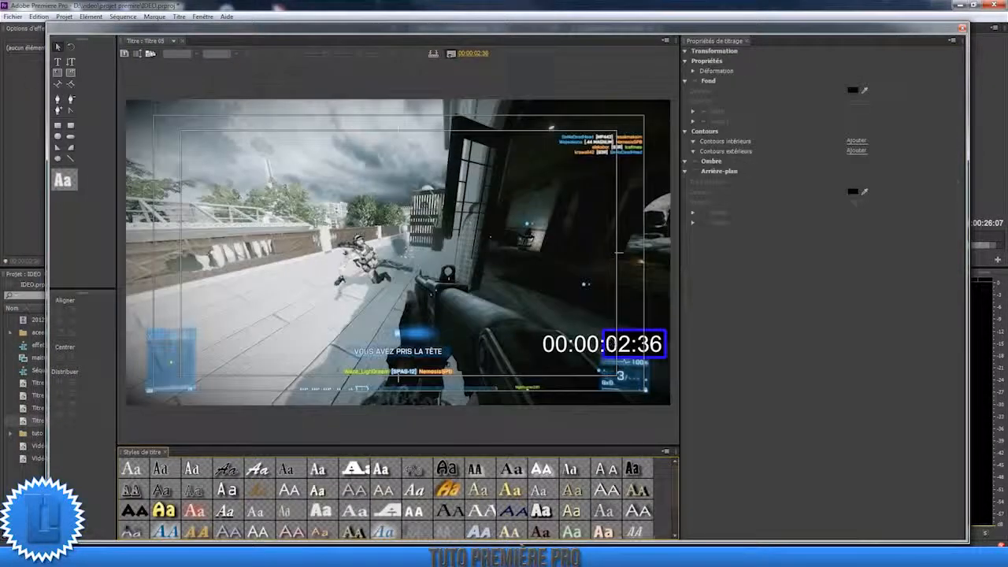
- Draw a rectangle about 318 by 146 over the timecode's hours and minutes digits and place Titre 05 at the start of Vidéo 4
click(58, 126)
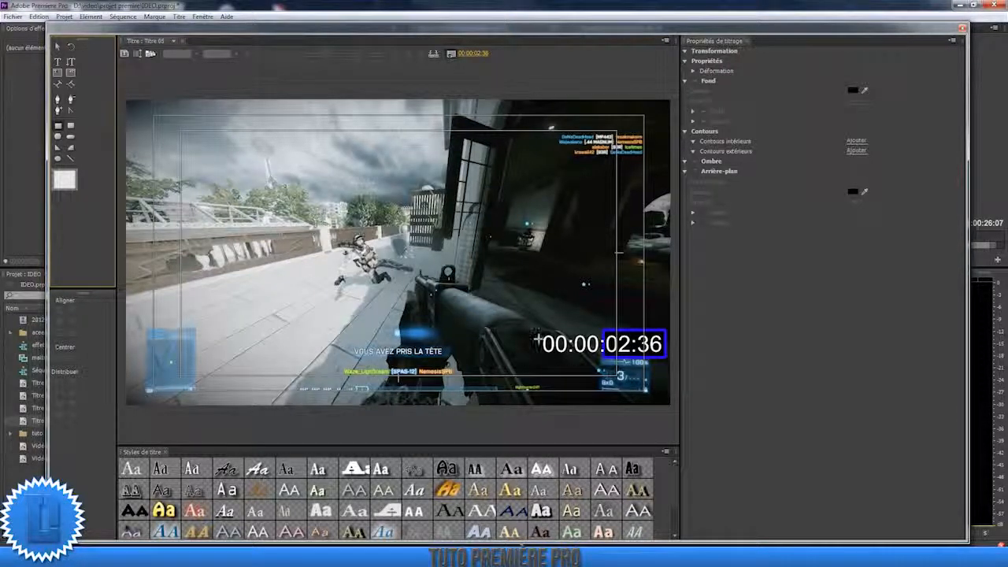
mouse_move(514, 318)
mouse_down()
mouse_move(583, 378)
mouse_move(563, 371)
mouse_move(524, 326)
mouse_move(600, 359)
mouse_move(520, 315)
mouse_move(529, 309)
mouse_move(557, 343)
mouse_move(601, 352)
mouse_move(605, 362)
mouse_up()
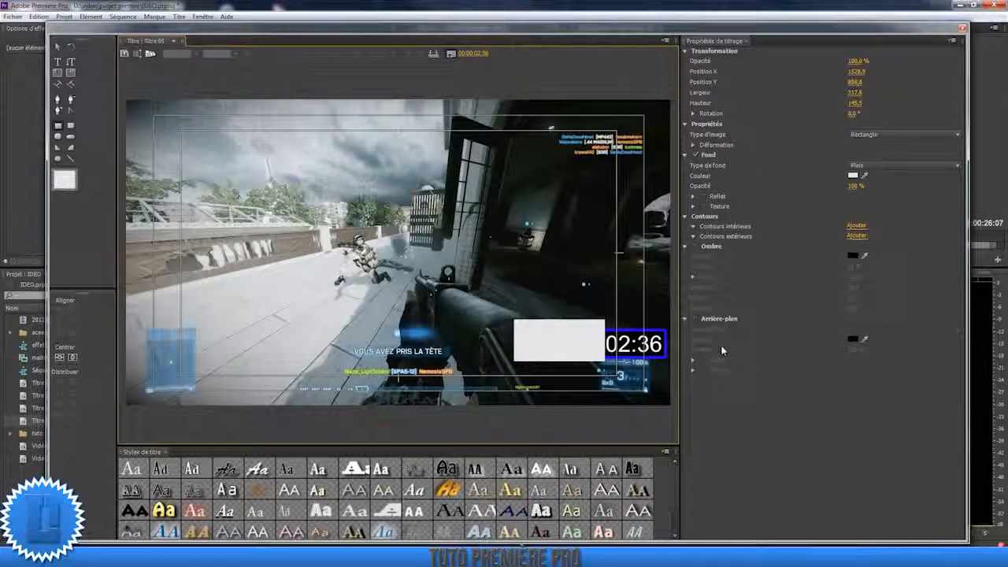
click(962, 30)
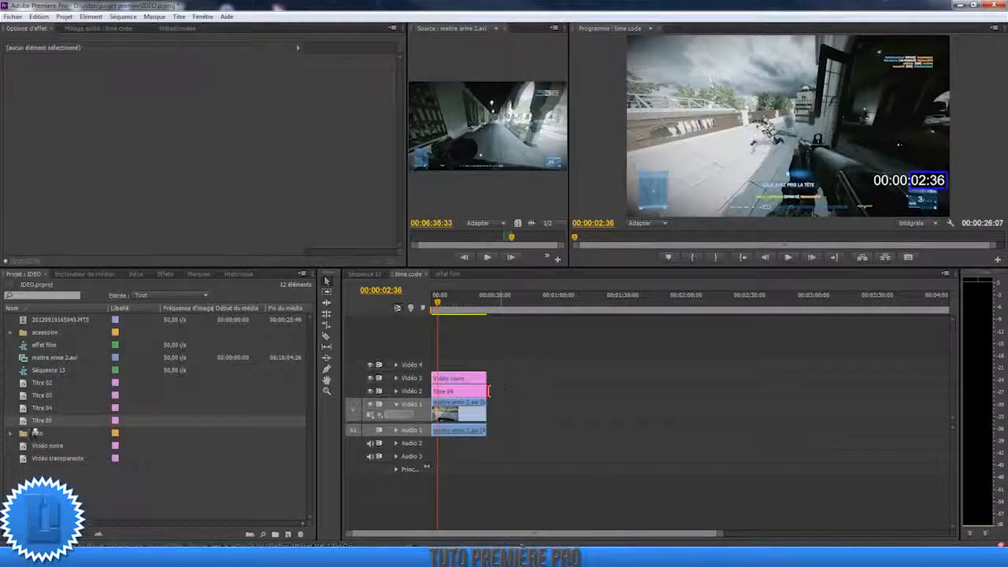
drag(40, 422, 435, 368)
click(435, 304)
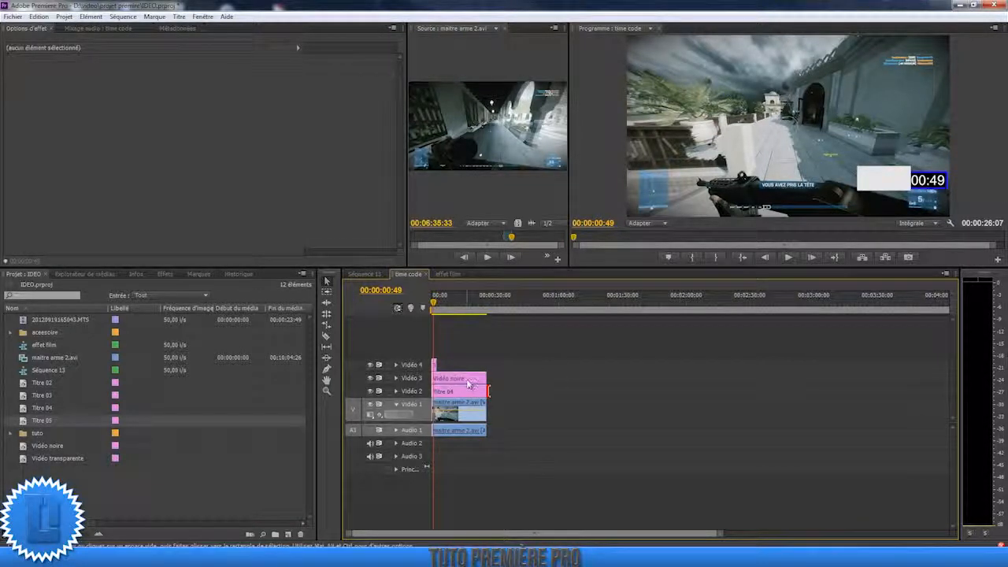
- Find the Incrustation Cache de piste effect and apply it to the Vidéo noire clip on Vidéo 3
click(455, 379)
click(164, 274)
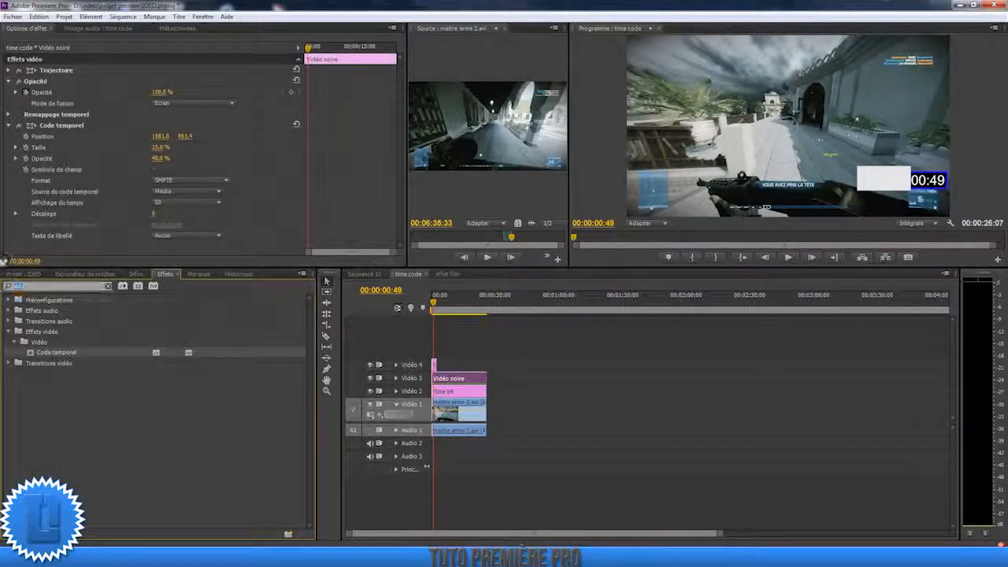
text(inc)
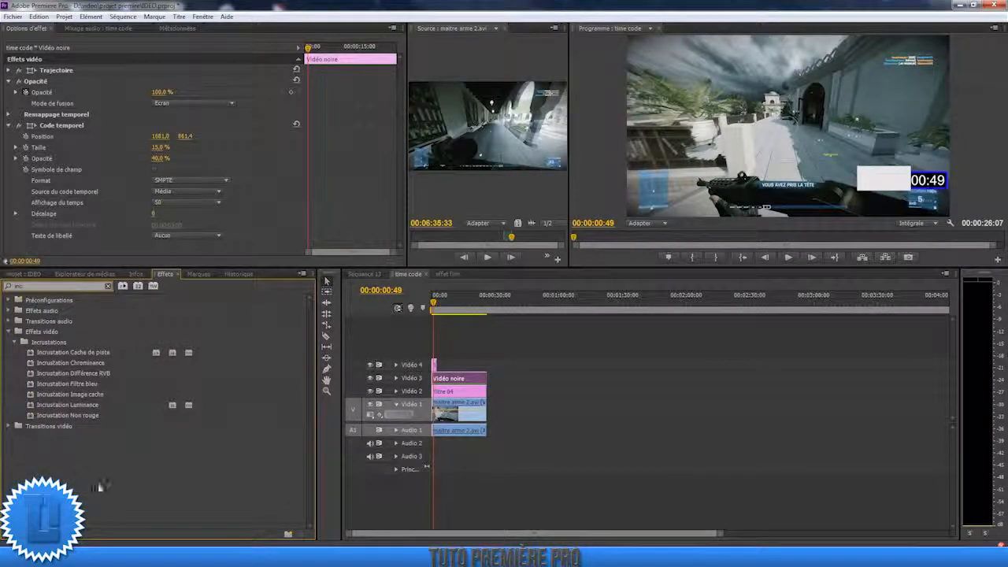
drag(89, 356, 455, 378)
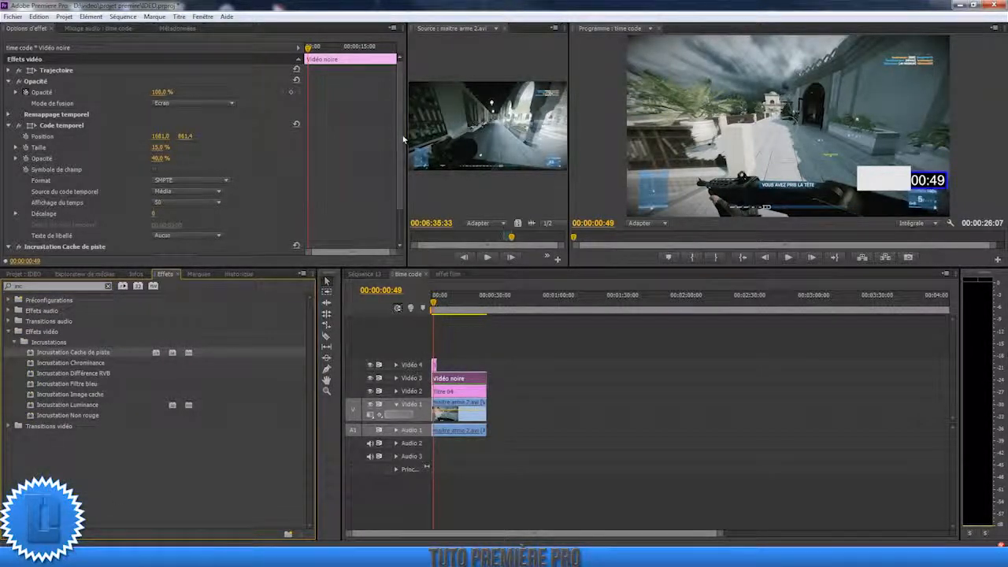
- Set the Incrustation Cache de piste matte to Vidéo 4 with Inverser enabled, and return to the project items
scroll(298, 218, down, 3)
click(169, 216)
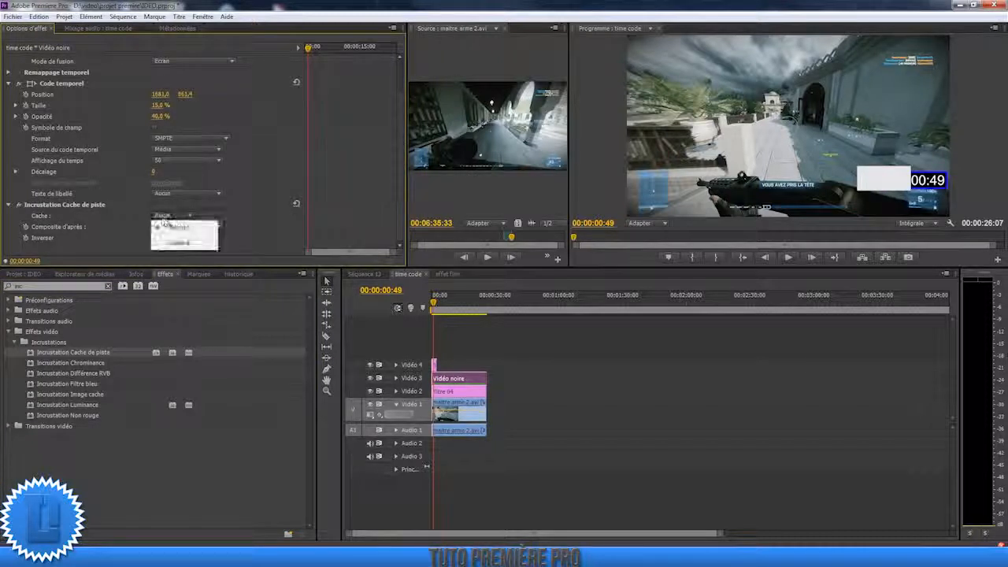
click(183, 240)
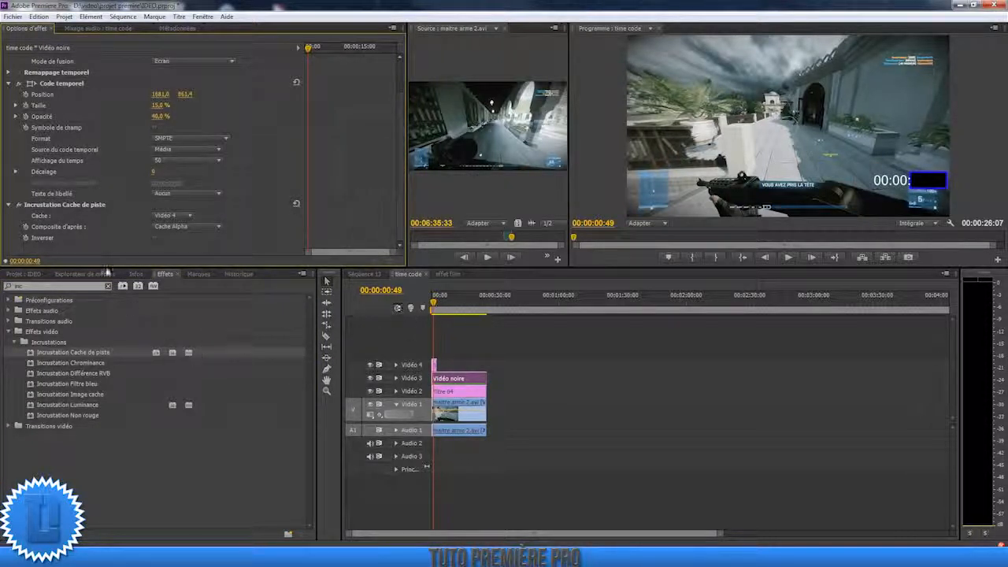
click(155, 237)
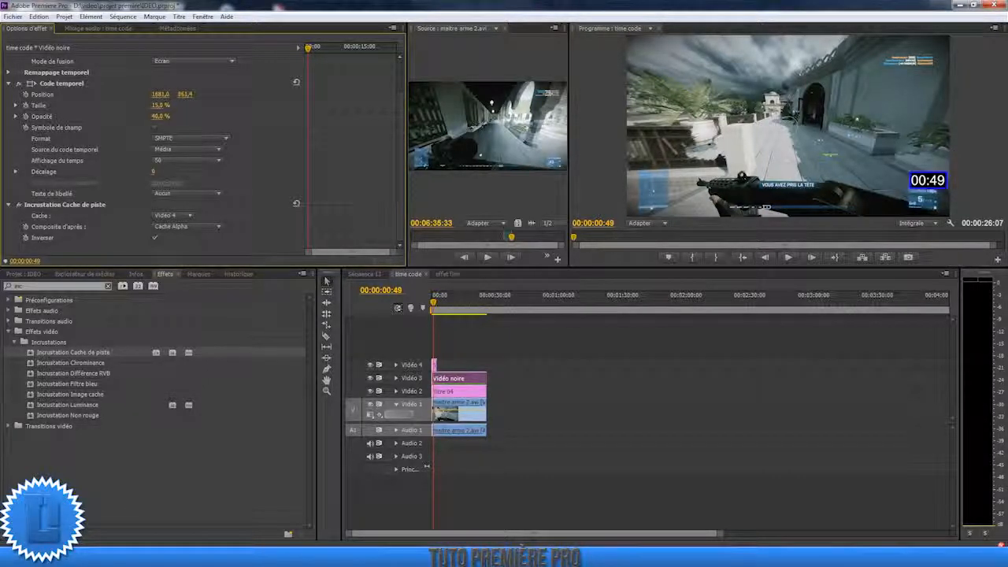
click(9, 332)
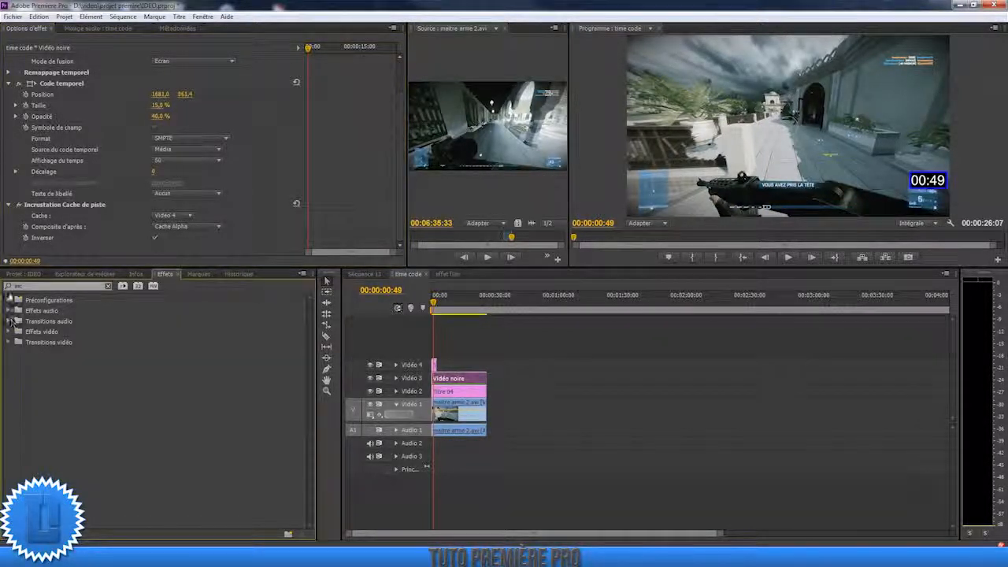
click(23, 273)
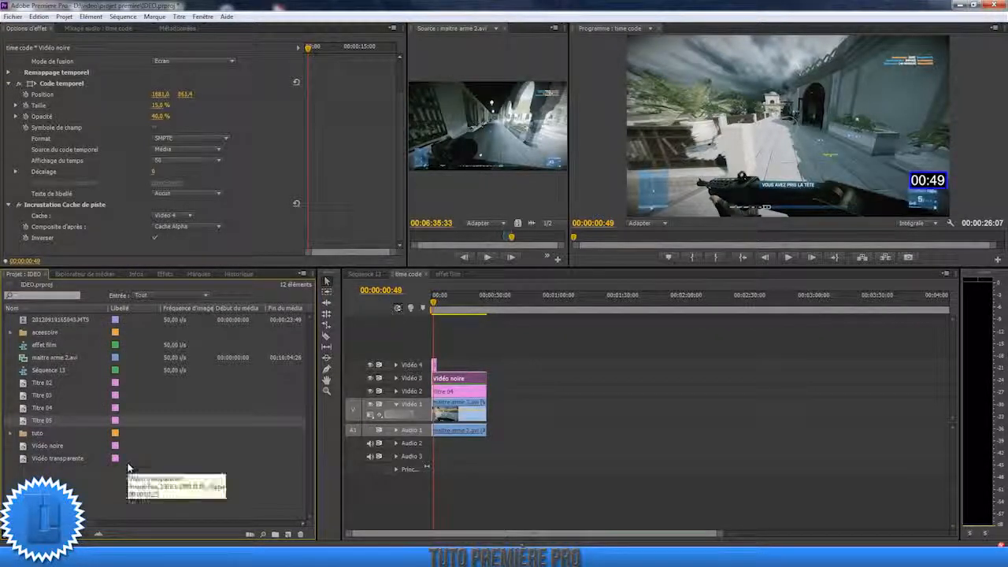